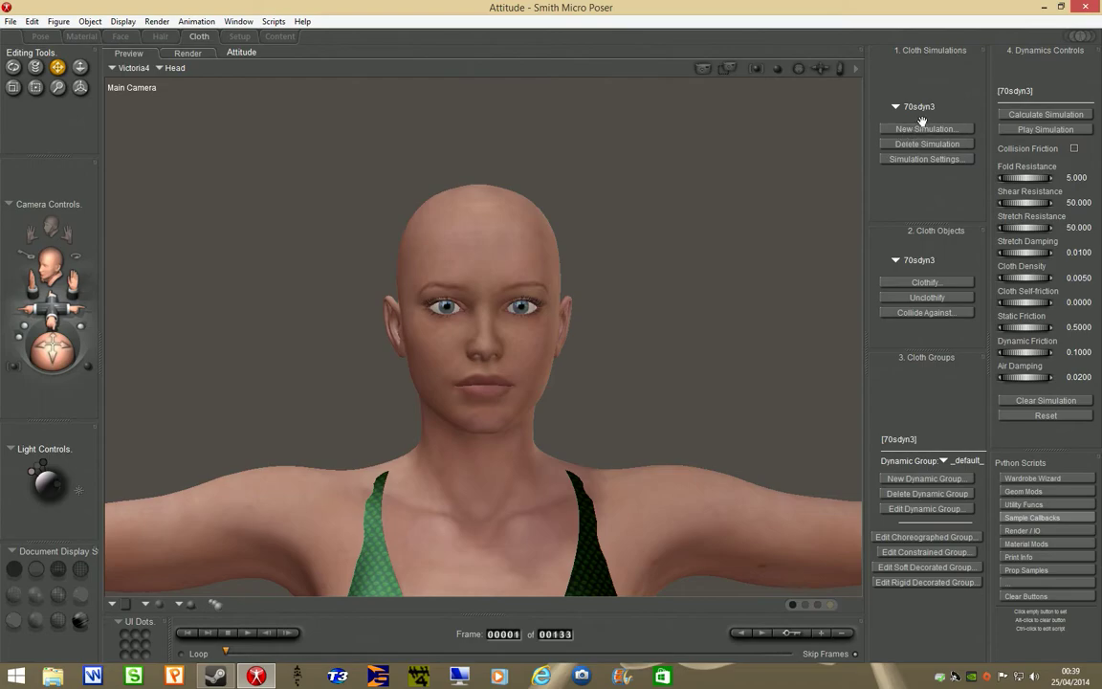
Step: Create the hair growth group Head_Hair_1 on the head and assign the upper scalp polygons above the forehead to it
click(161, 37)
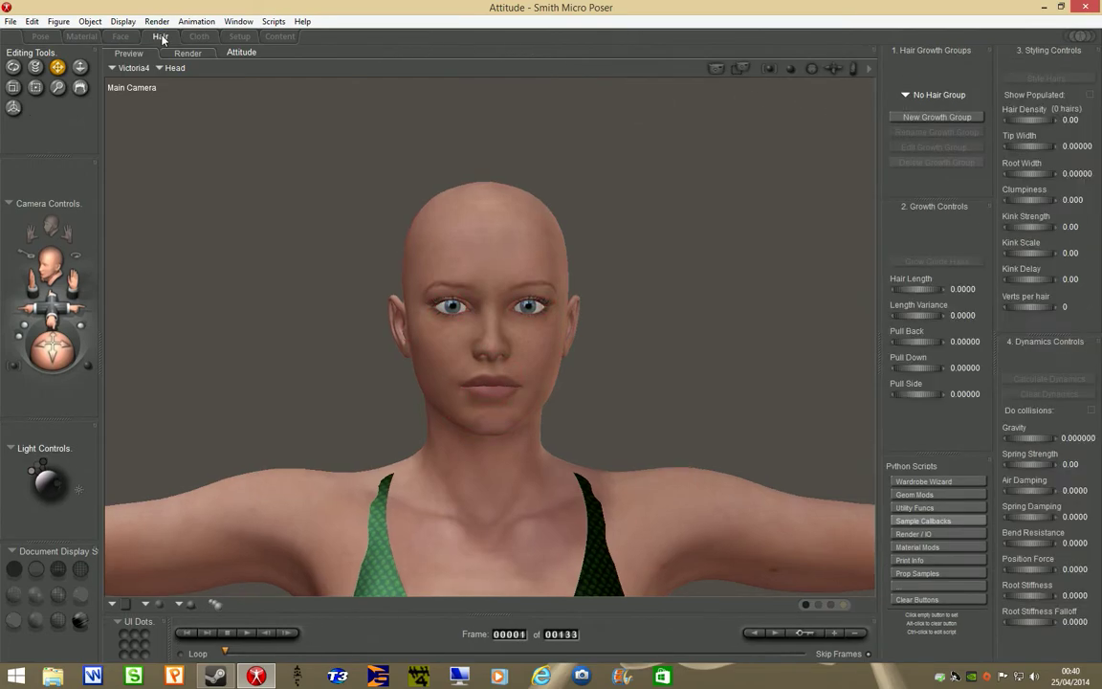
click(920, 118)
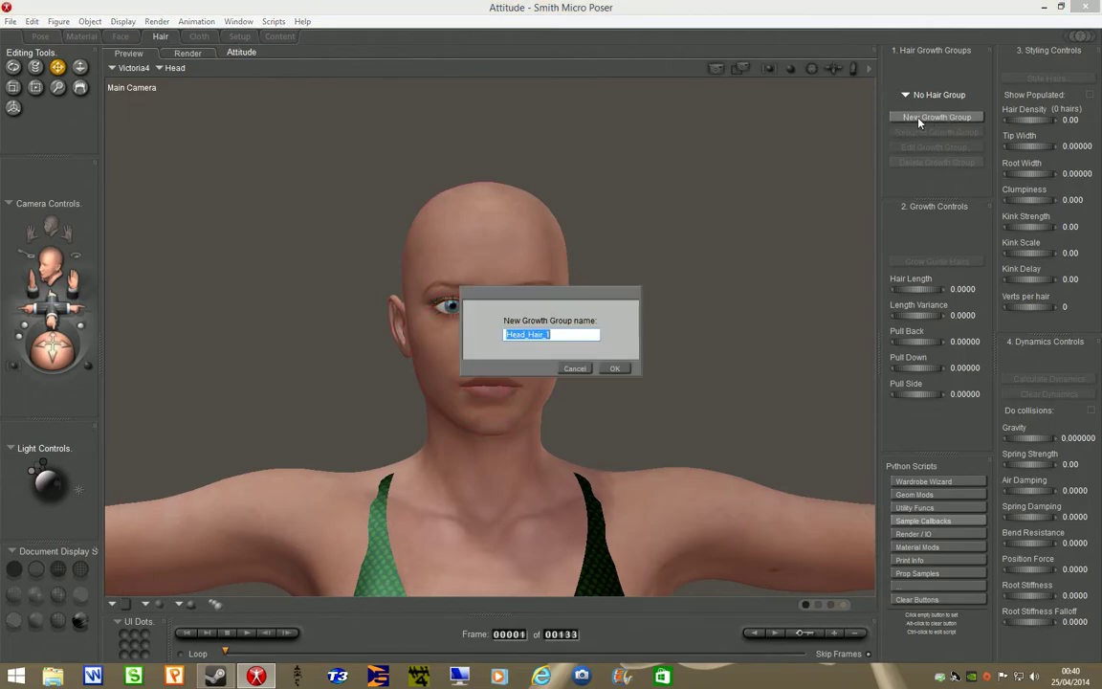
click(616, 368)
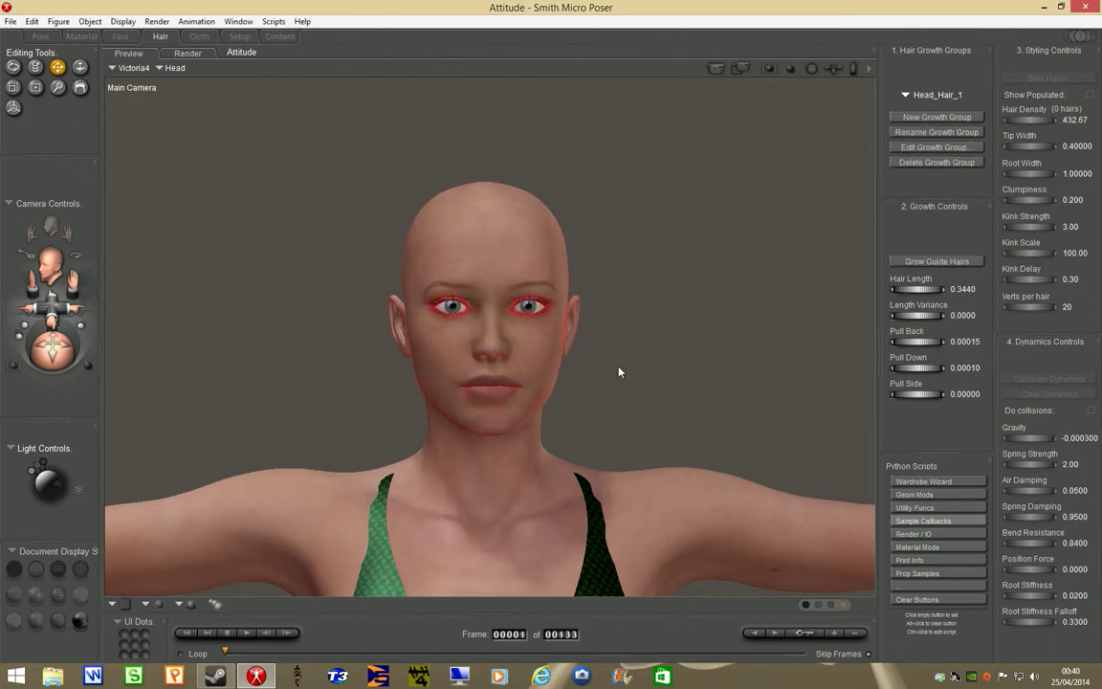
click(926, 148)
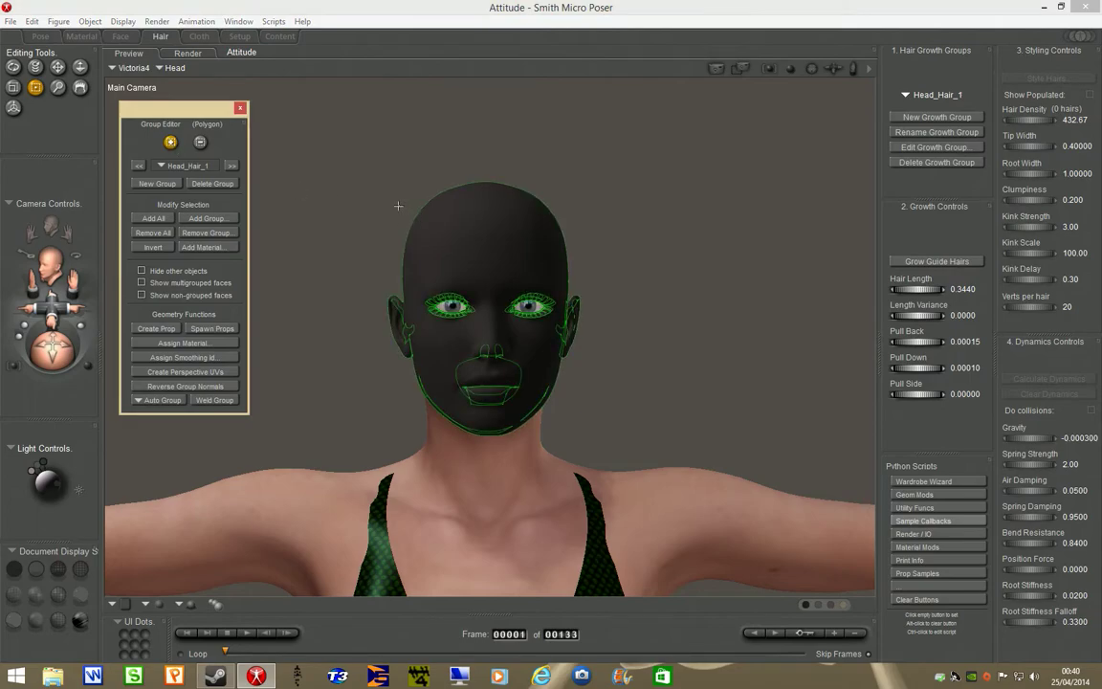
drag(398, 173, 572, 239)
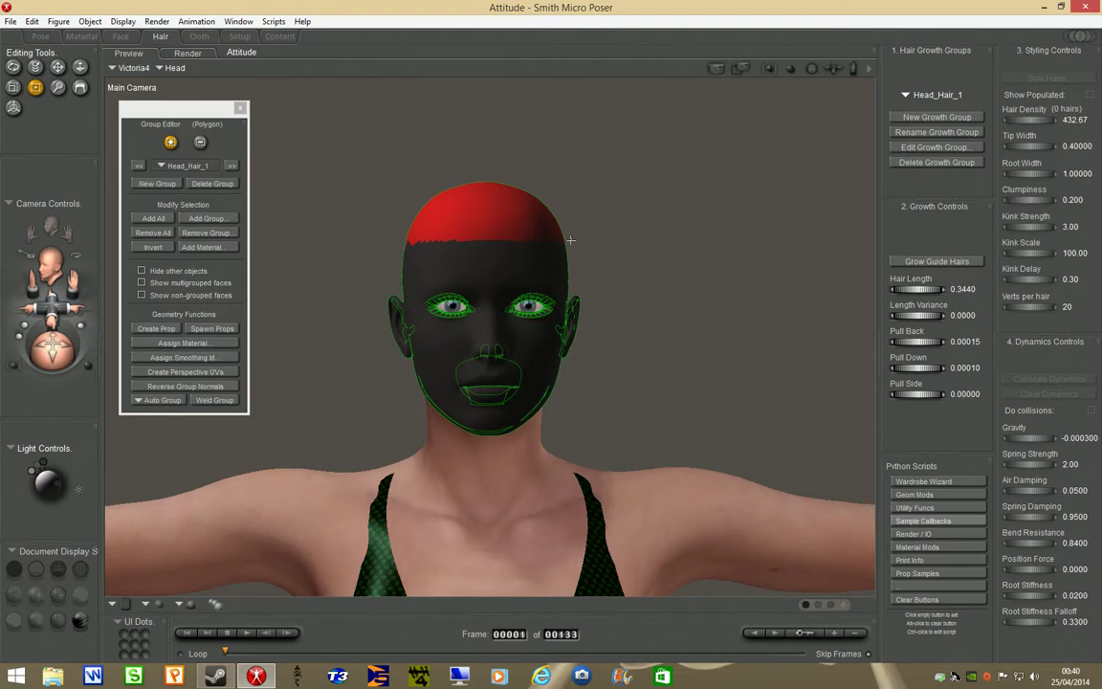
Step: Grow guide hairs on the upper scalp group and set their Hair Length to 0.2064
click(937, 264)
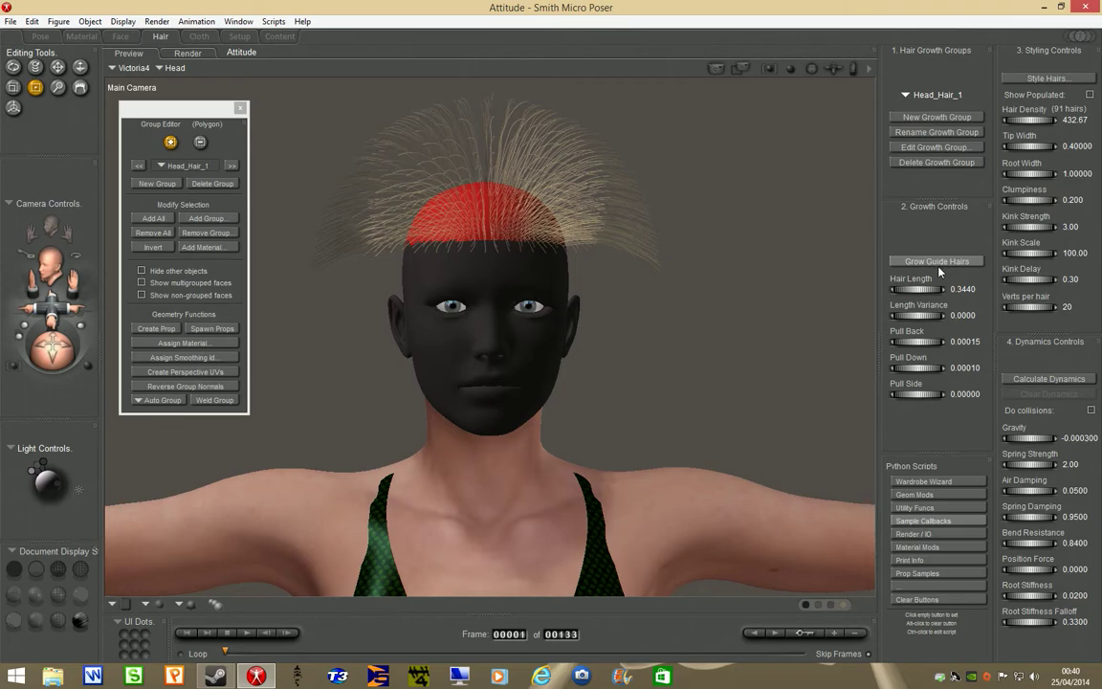
drag(929, 294, 871, 261)
drag(914, 294, 932, 295)
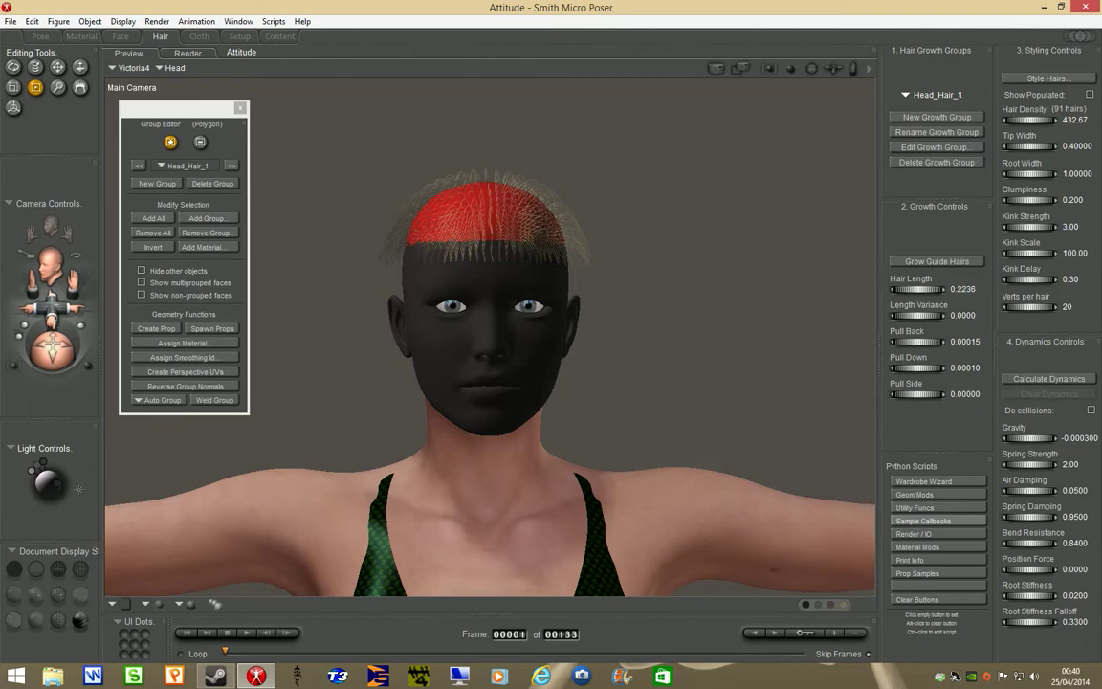
mouse_move(924, 289)
mouse_down()
mouse_move(904, 289)
mouse_move(920, 289)
mouse_up()
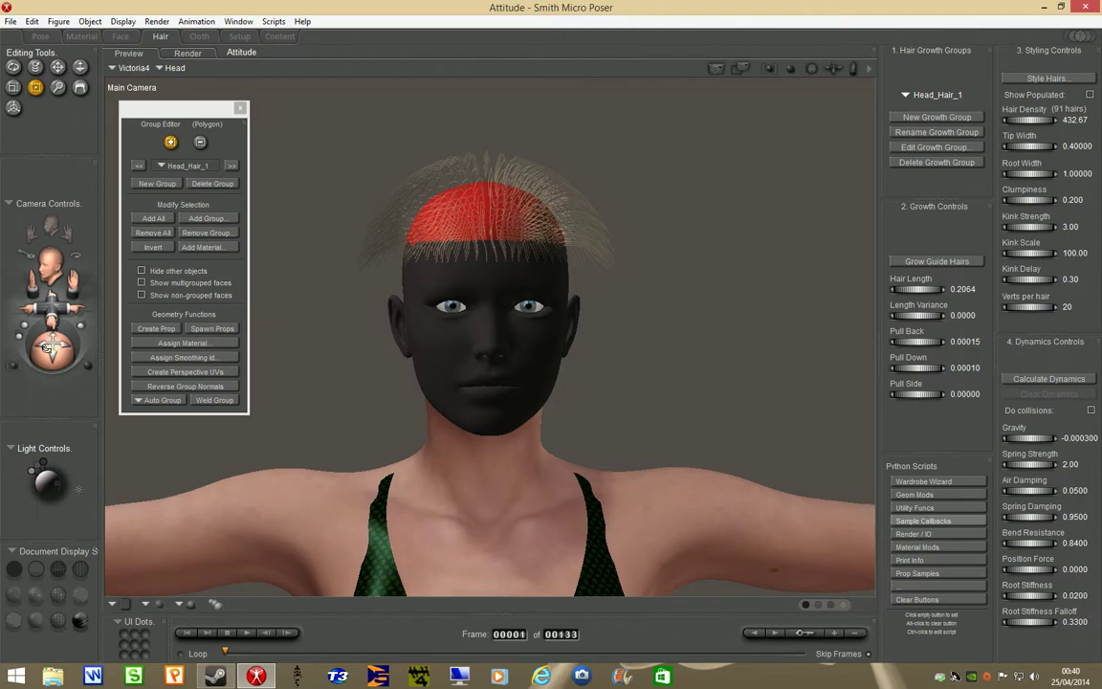
Step: Create a second growth group, Head_Hair_2, and assign the polygons covering the back and both sides of the skull
click(937, 117)
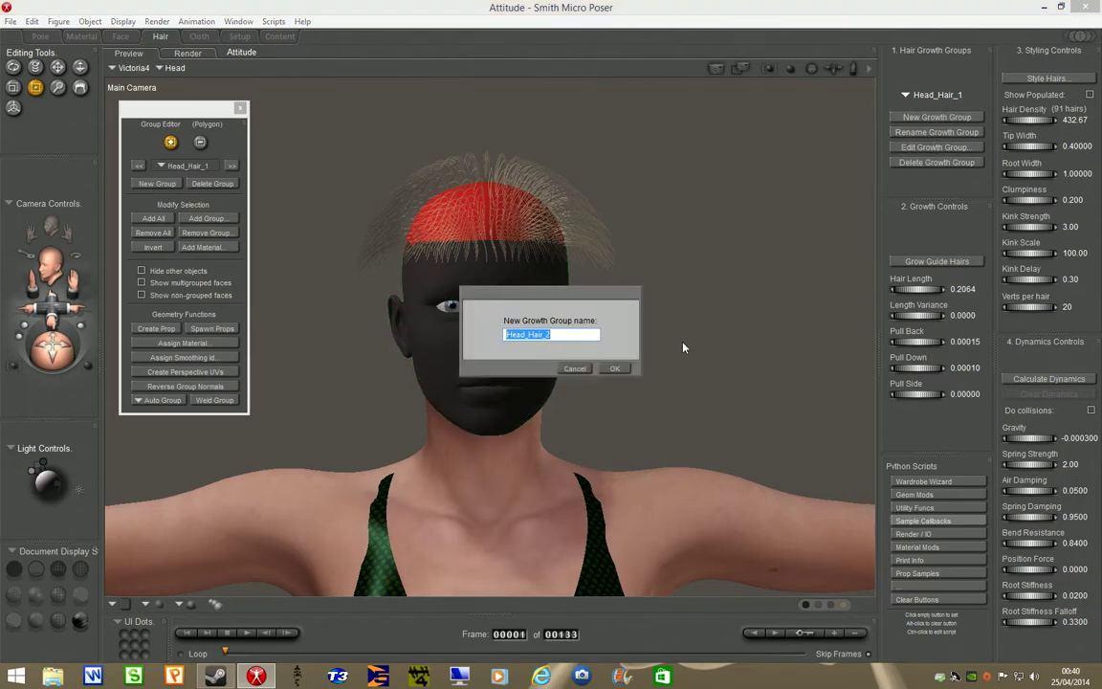
click(615, 369)
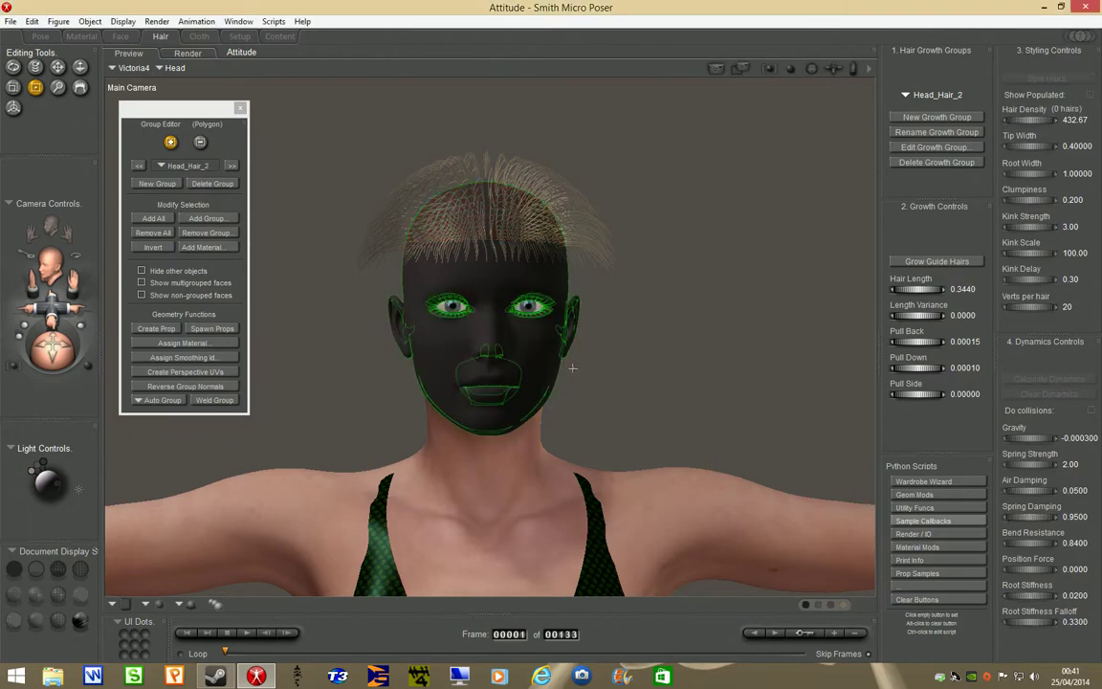
drag(42, 352, 72, 353)
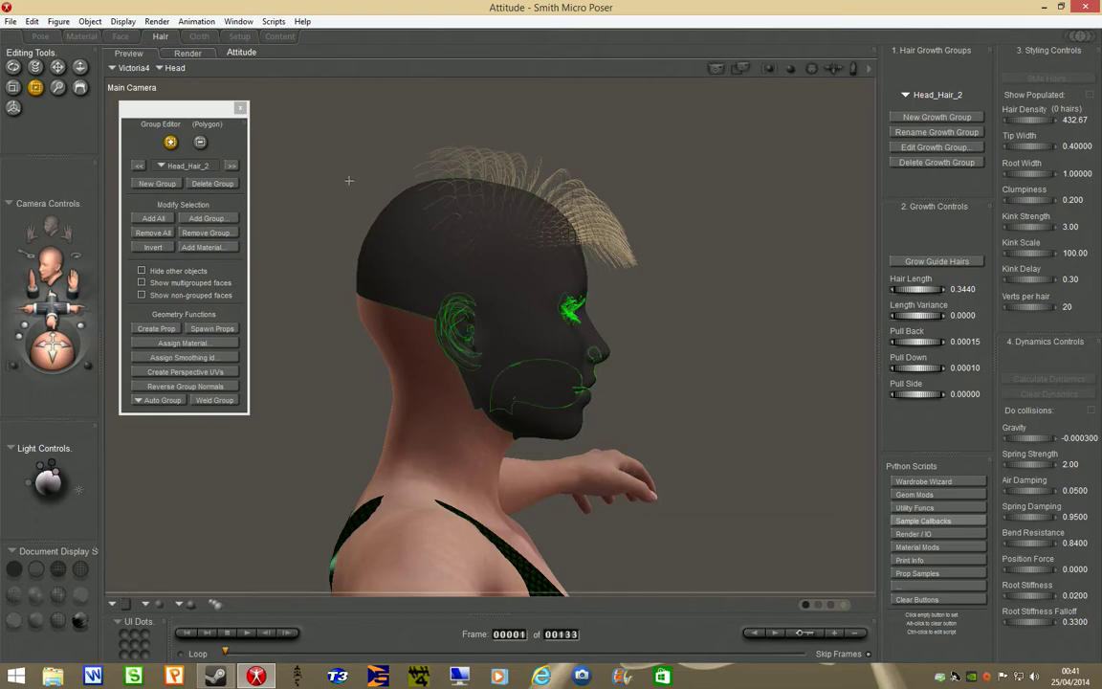
drag(341, 175, 477, 291)
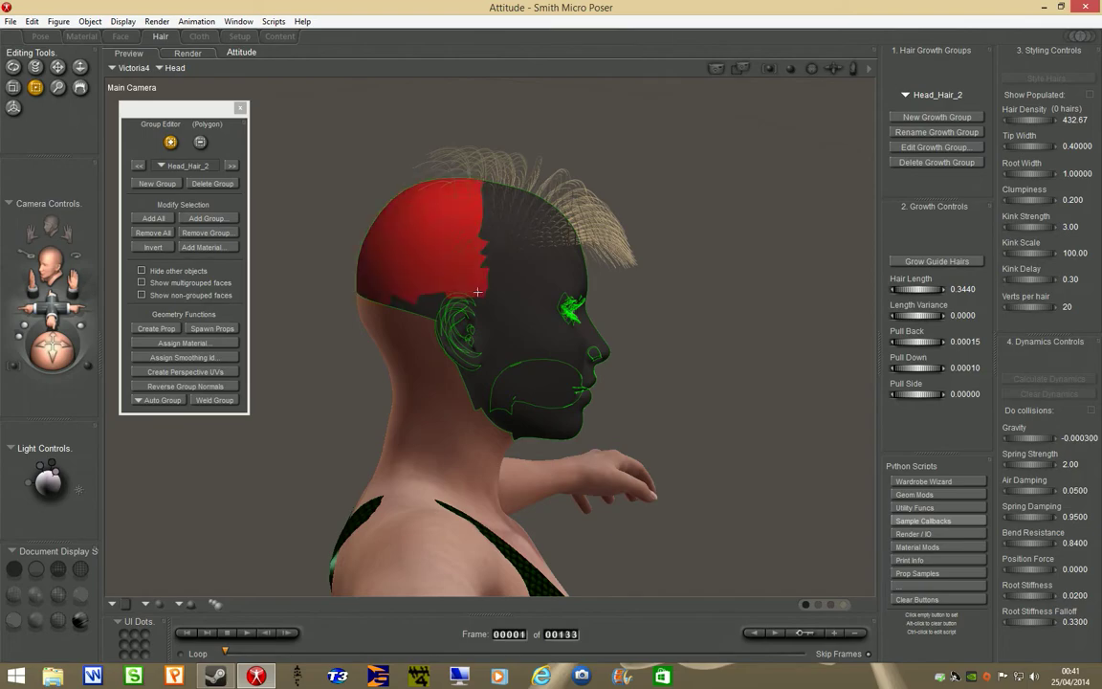
drag(49, 316, 2, 319)
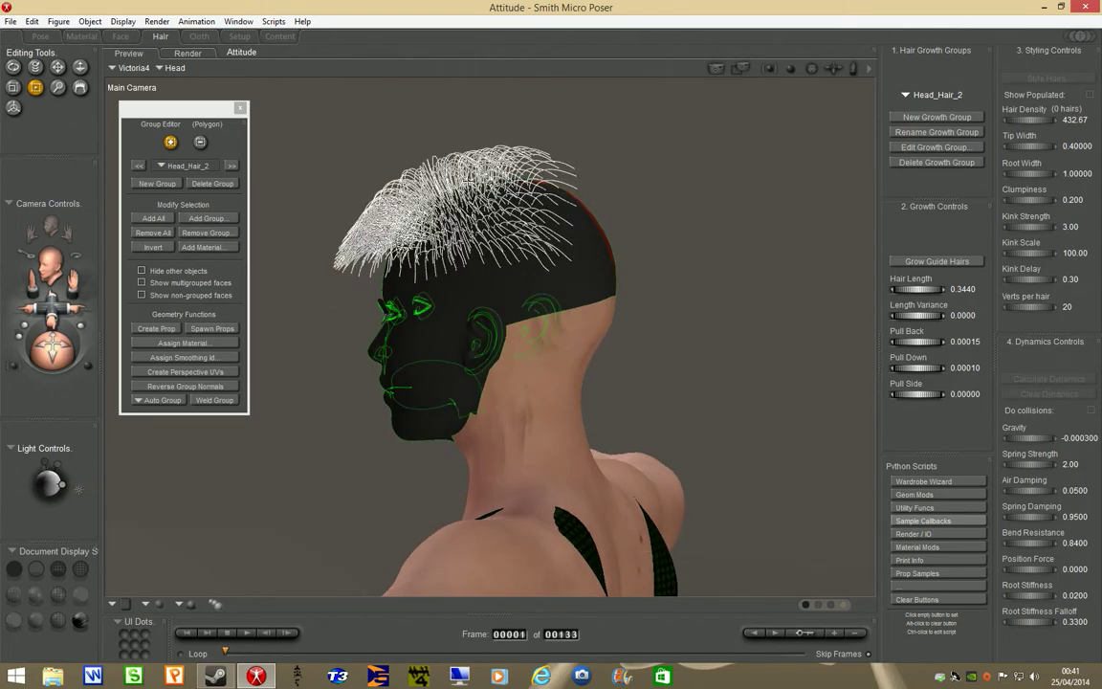
drag(473, 180, 621, 303)
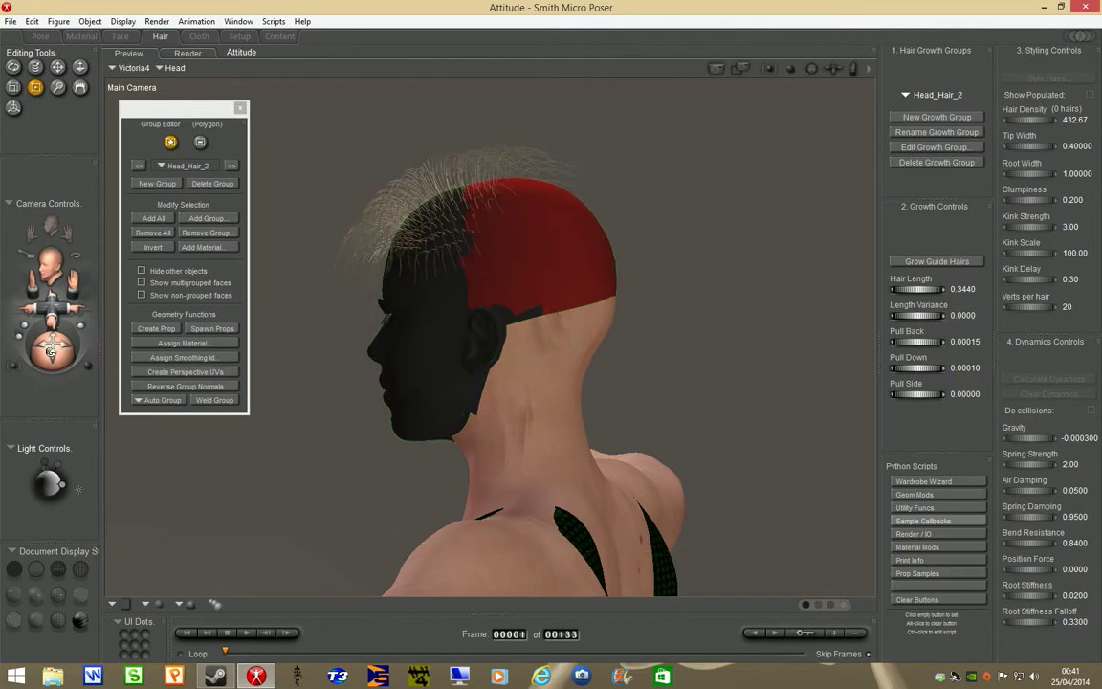
drag(45, 317, 19, 312)
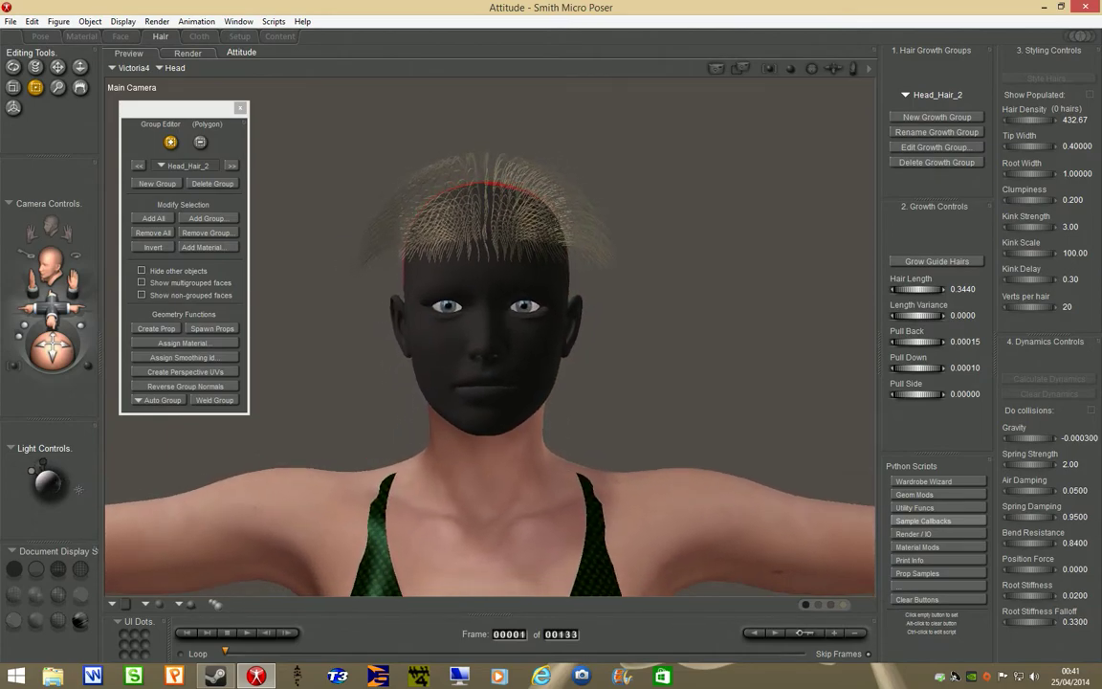
Step: Grow guide hairs on the Head_Hair_2 group and set their Hair Length to 0.6192
click(937, 262)
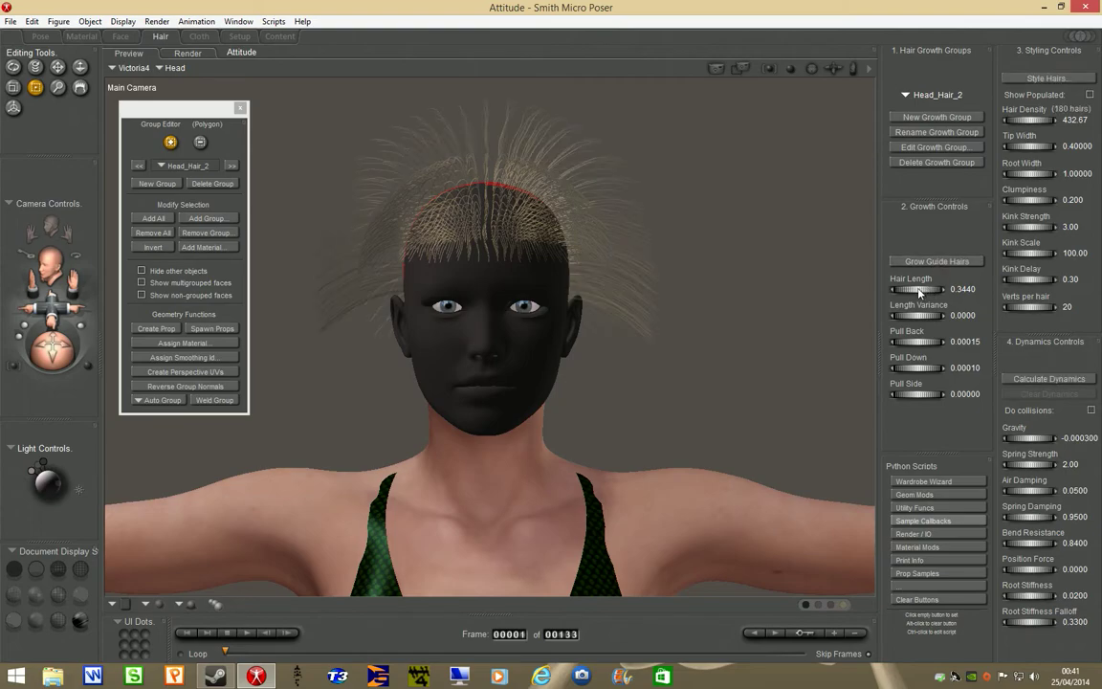
drag(918, 294, 952, 288)
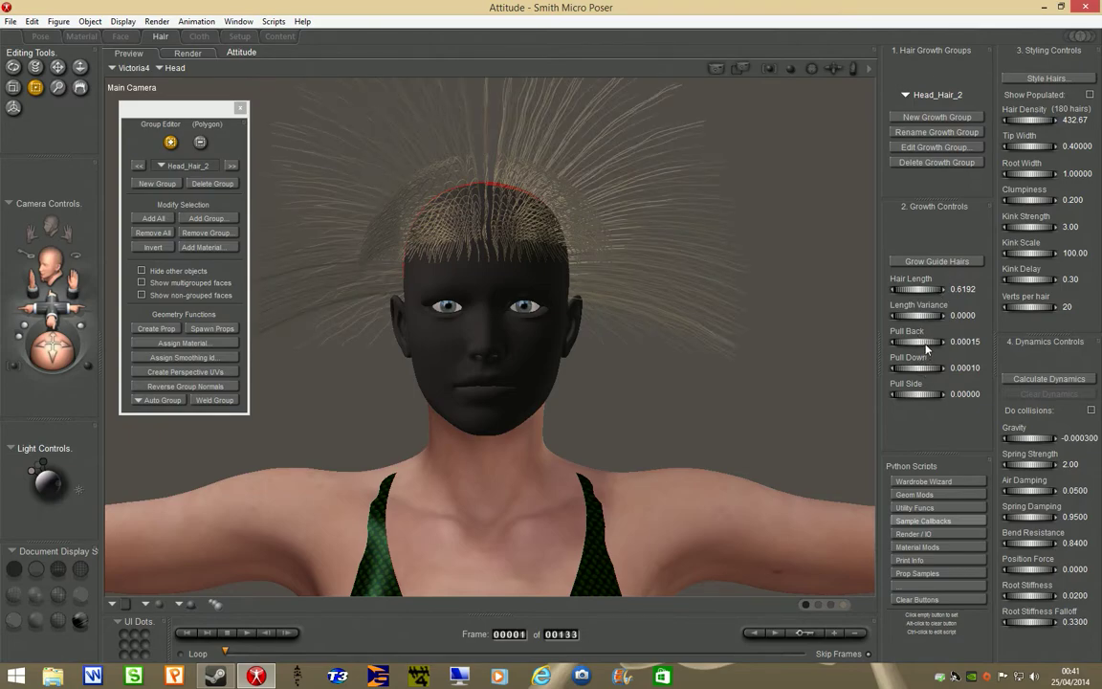
Step: Set Pull Back to 0.00100 and Pull Down to 0.00104 for the long back and side hair
drag(926, 342, 939, 341)
drag(926, 341, 928, 342)
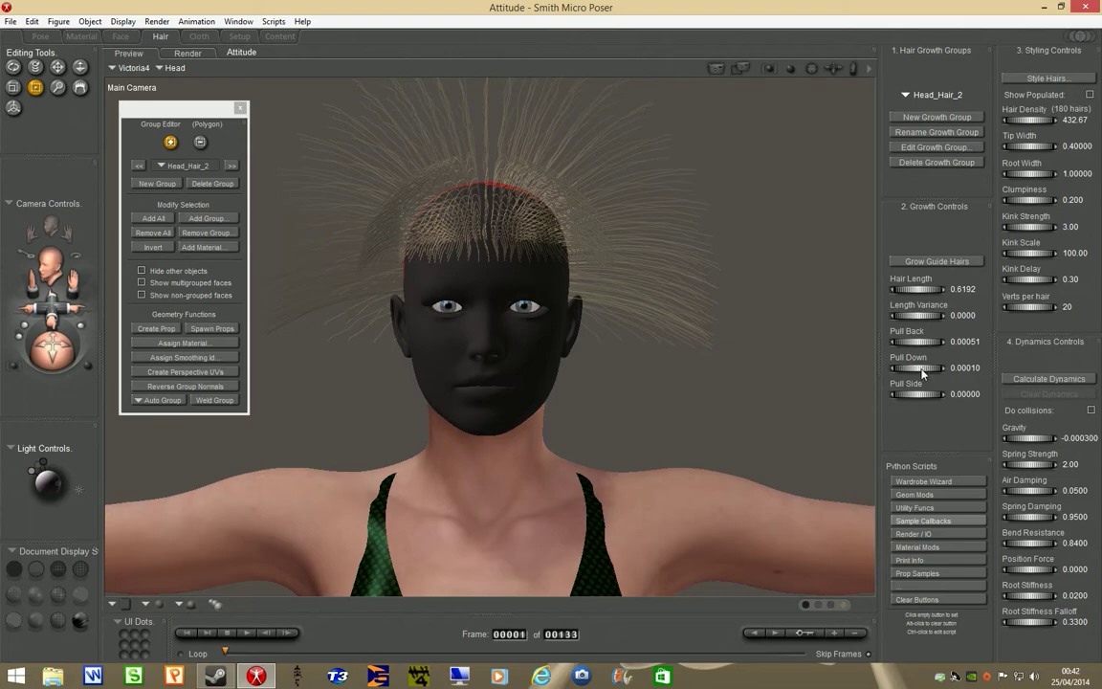
drag(926, 342, 929, 342)
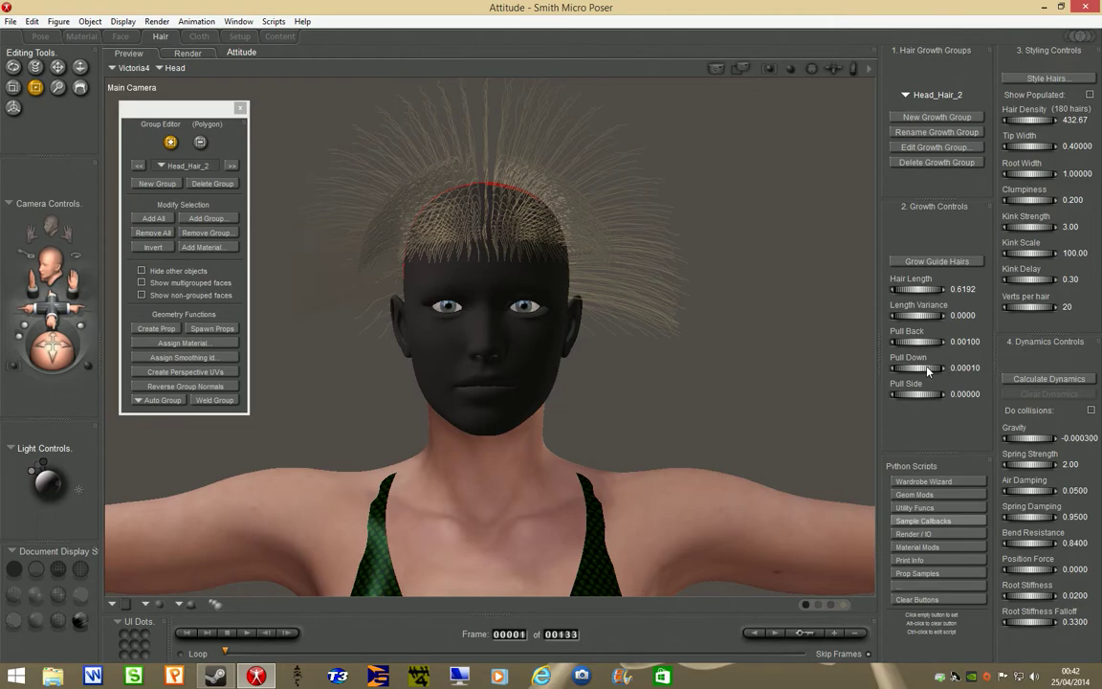
drag(925, 373, 949, 374)
drag(951, 373, 988, 374)
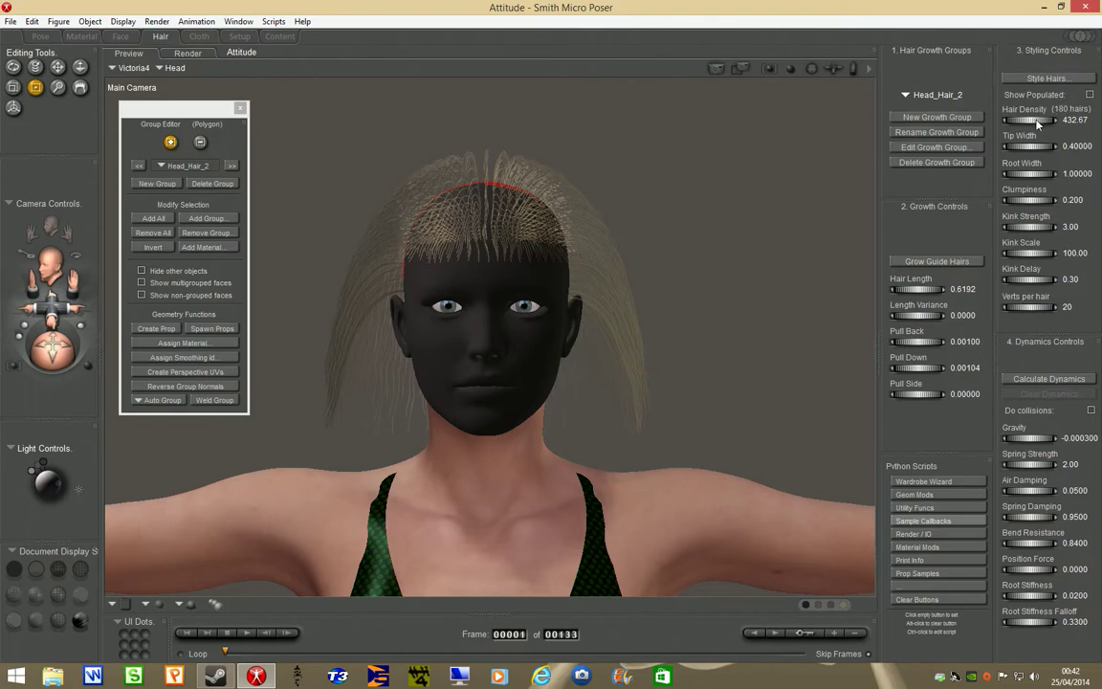
Step: Raise the Hair Density of Head_Hair_2 to 550.30 and calculate its dynamics
drag(1037, 124, 1082, 124)
click(1042, 380)
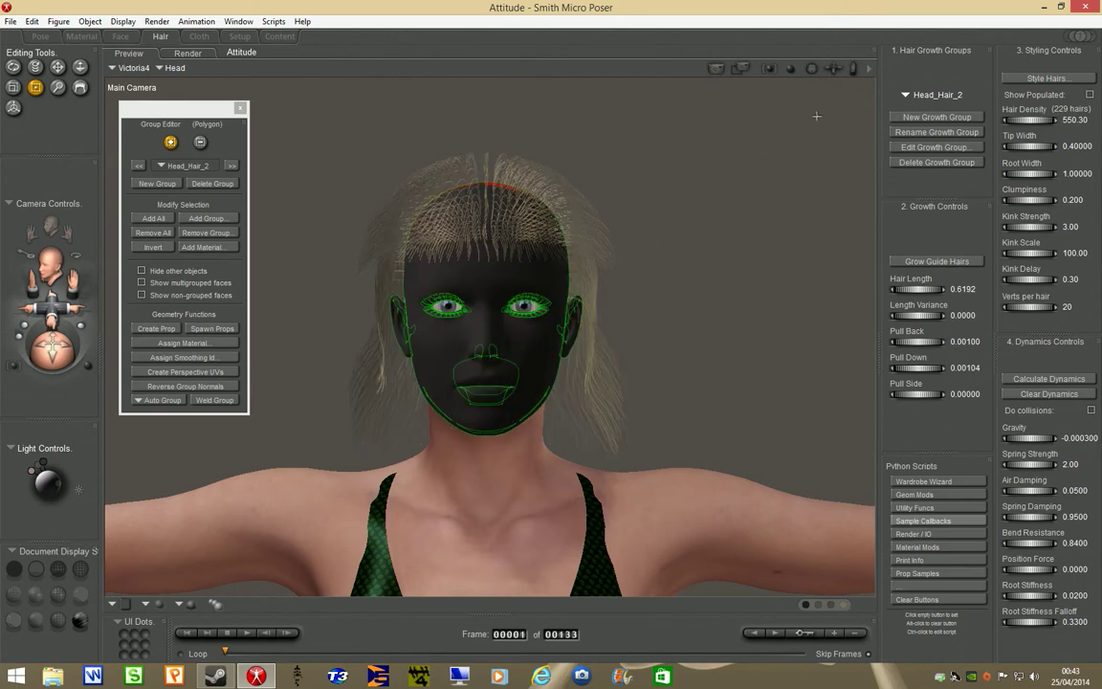
Step: Set the Hair Density of the Head_Hair_1 group to 499.60 and calculate its dynamics
click(906, 97)
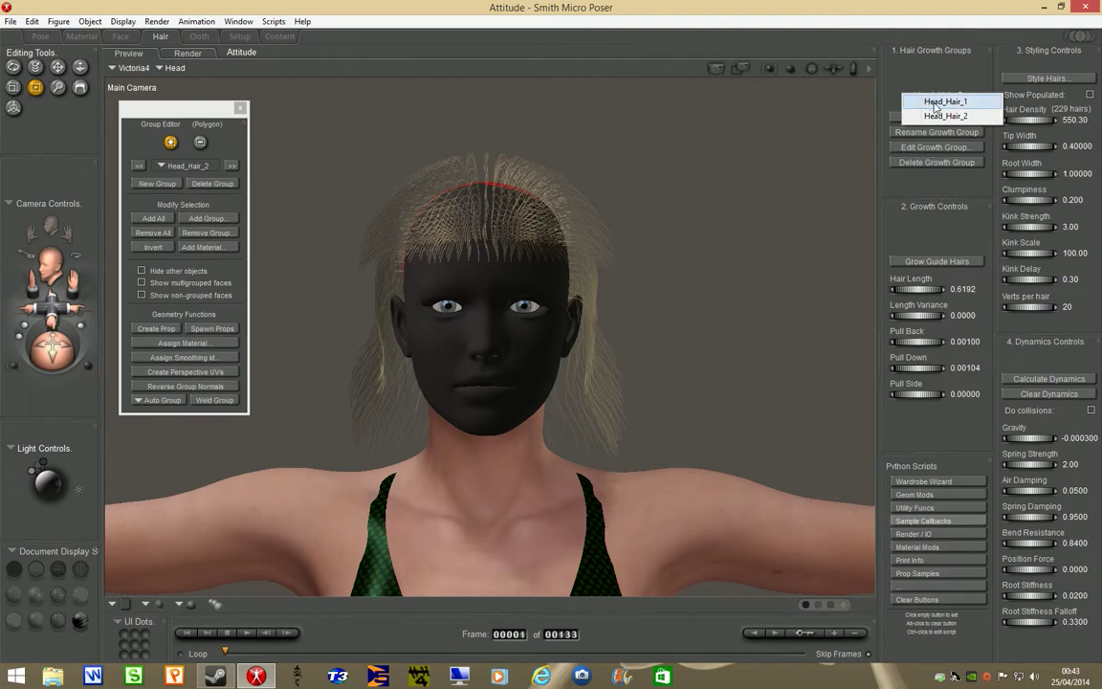
click(930, 101)
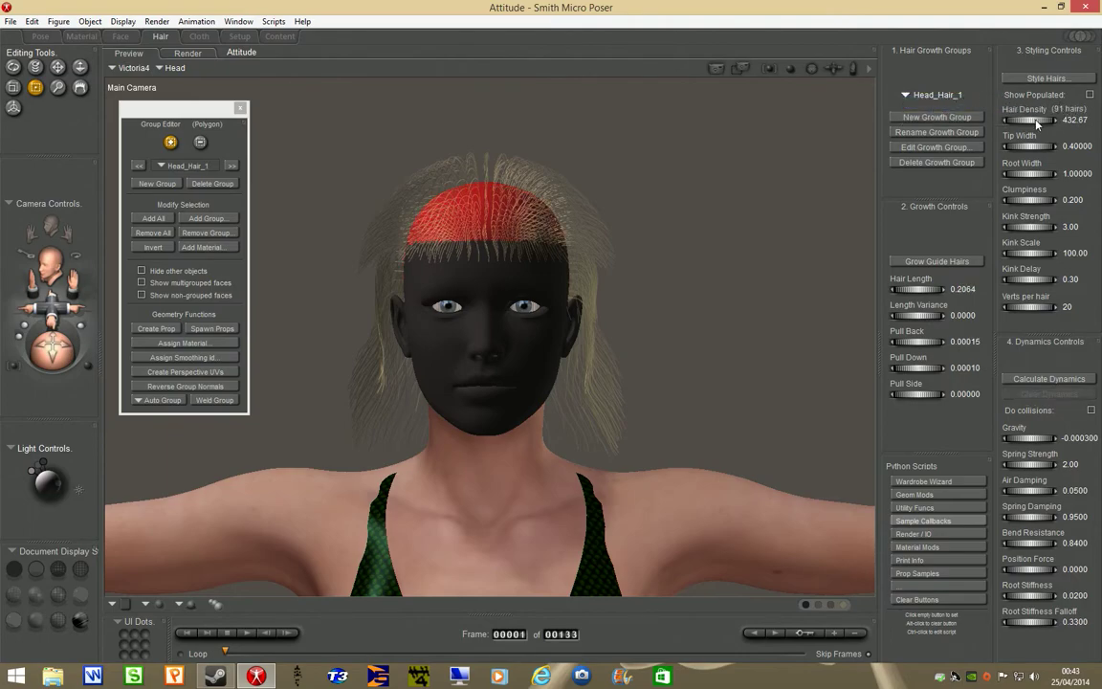
drag(1036, 124, 1057, 125)
click(1049, 380)
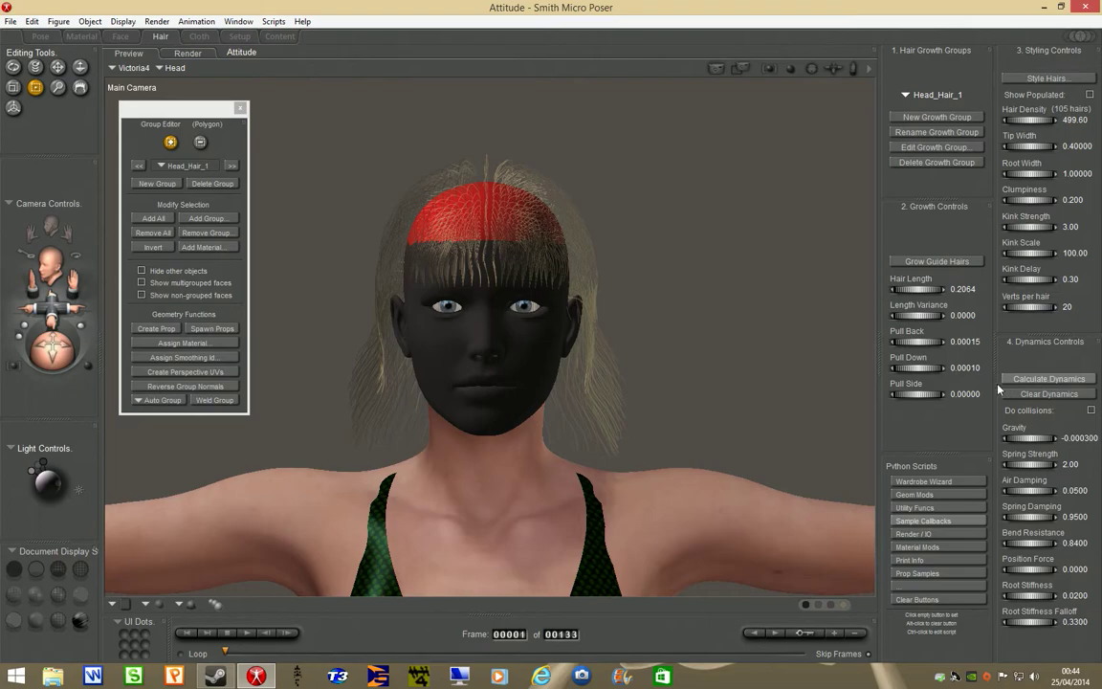
click(138, 166)
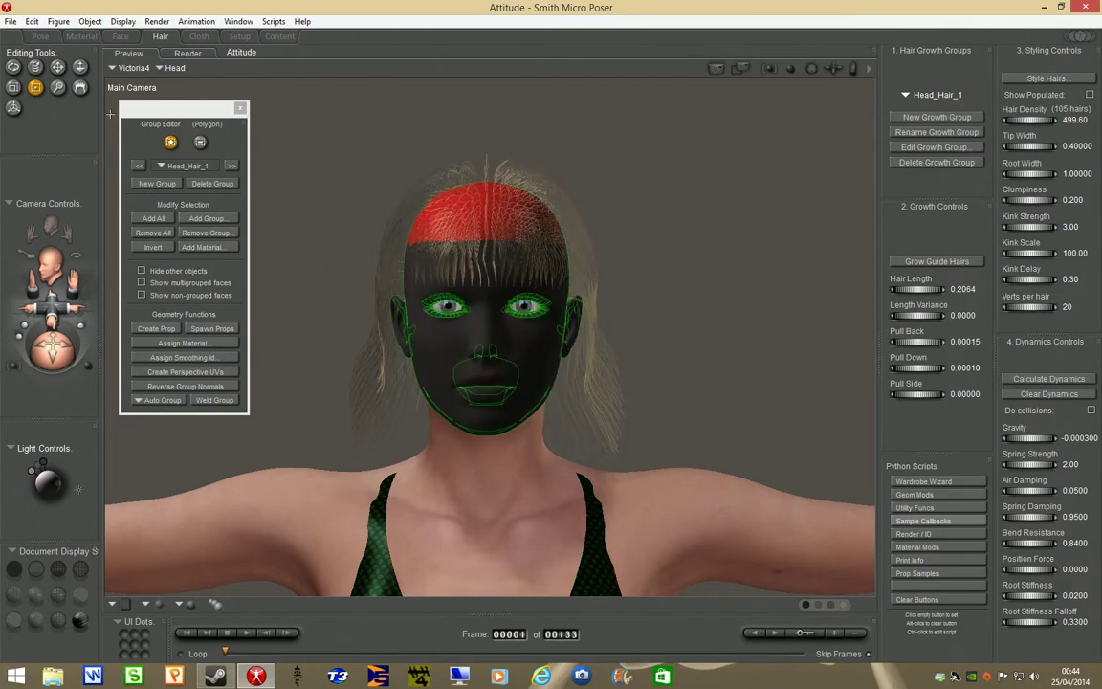
Step: Play the animation in the Pose room with the whole figure in view, then return to frame 10
click(42, 36)
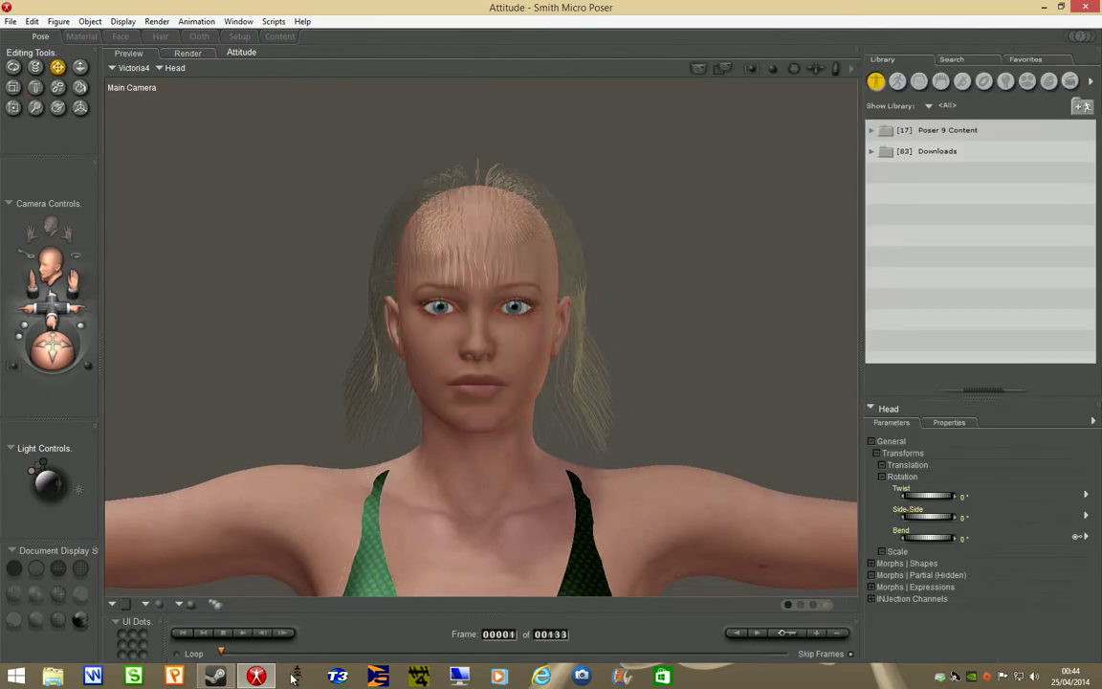
drag(223, 653, 259, 653)
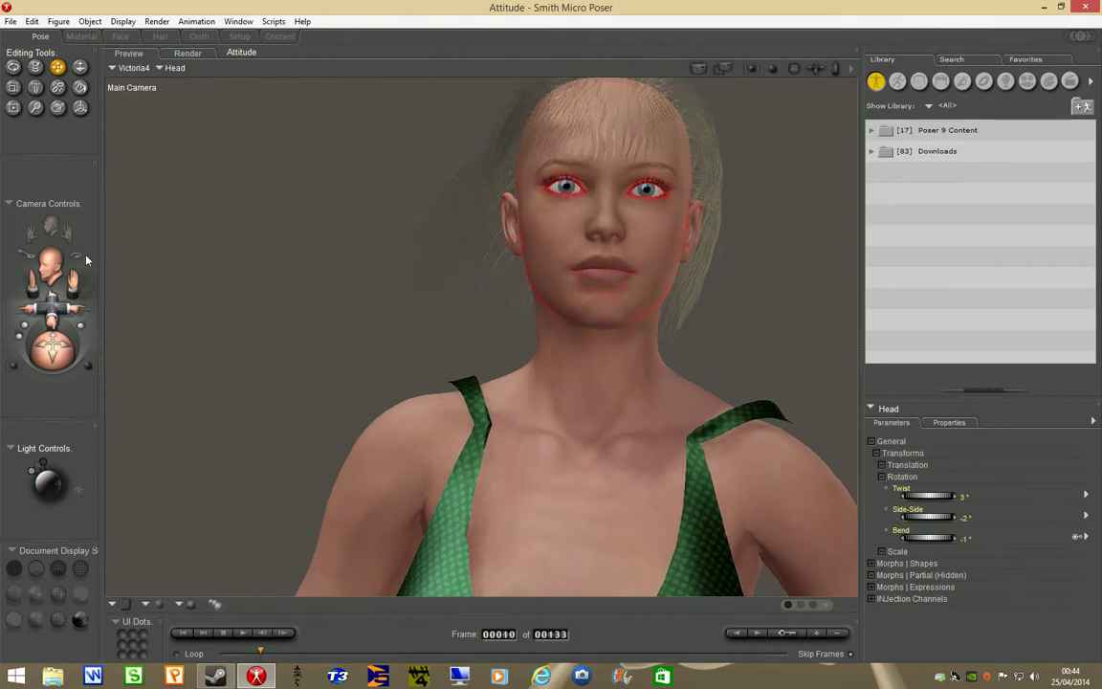
drag(29, 251, 28, 316)
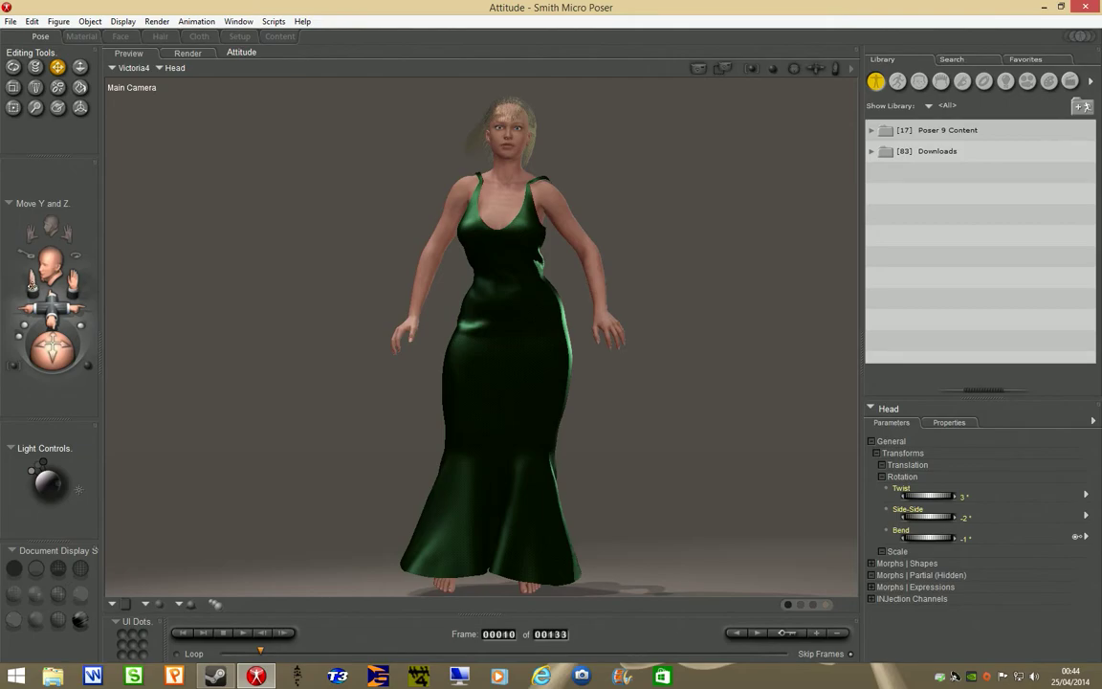
click(244, 637)
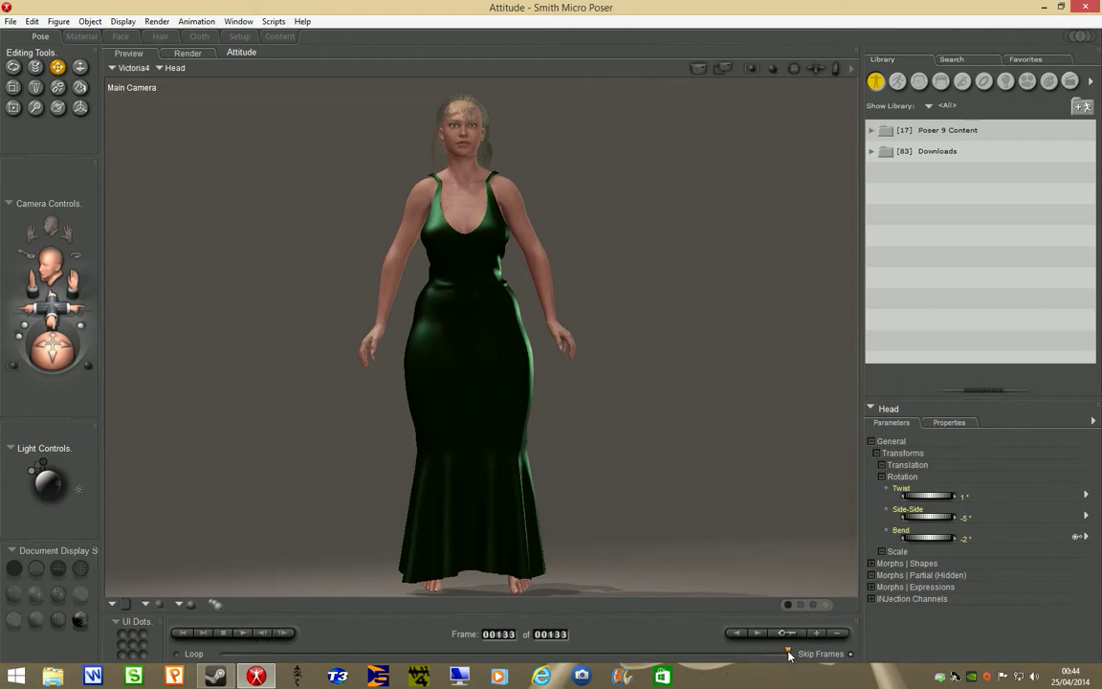
drag(340, 663, 260, 667)
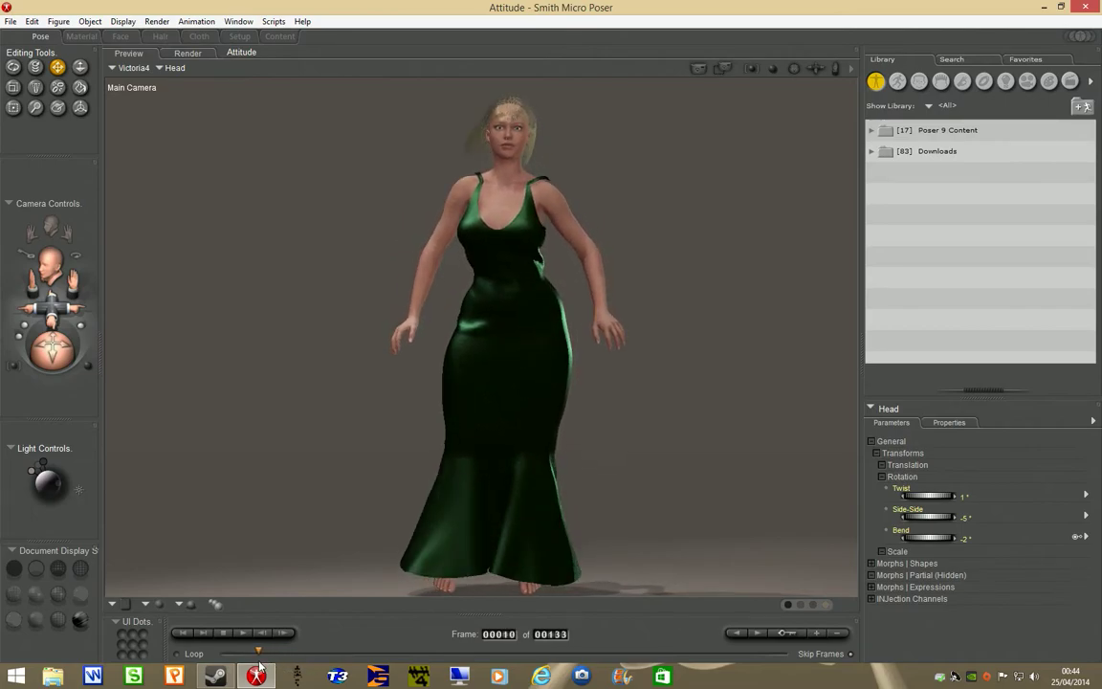
Step: Set the animation's frame rate to 10 in the keyframe editor and close the editor
click(788, 634)
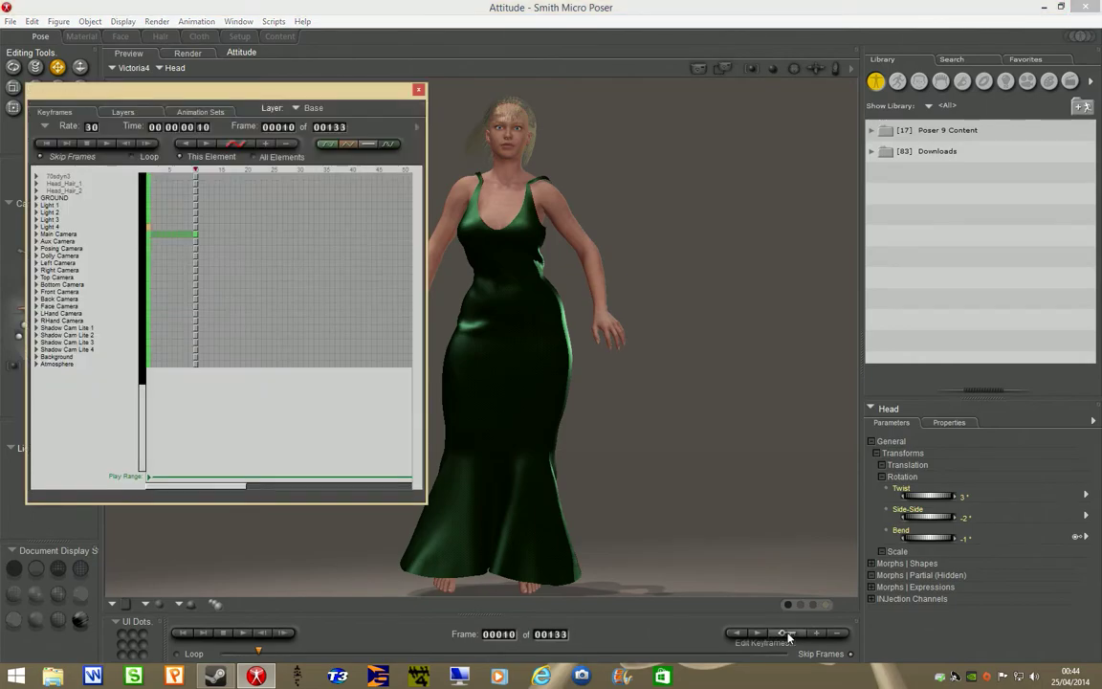
click(91, 127)
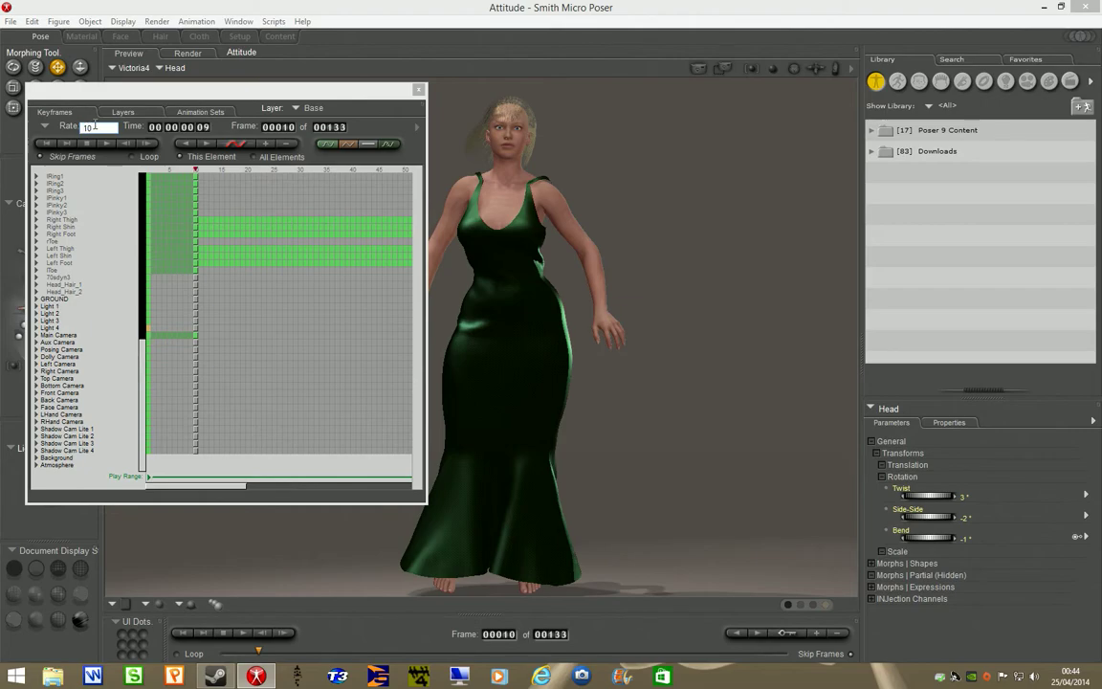
click(105, 93)
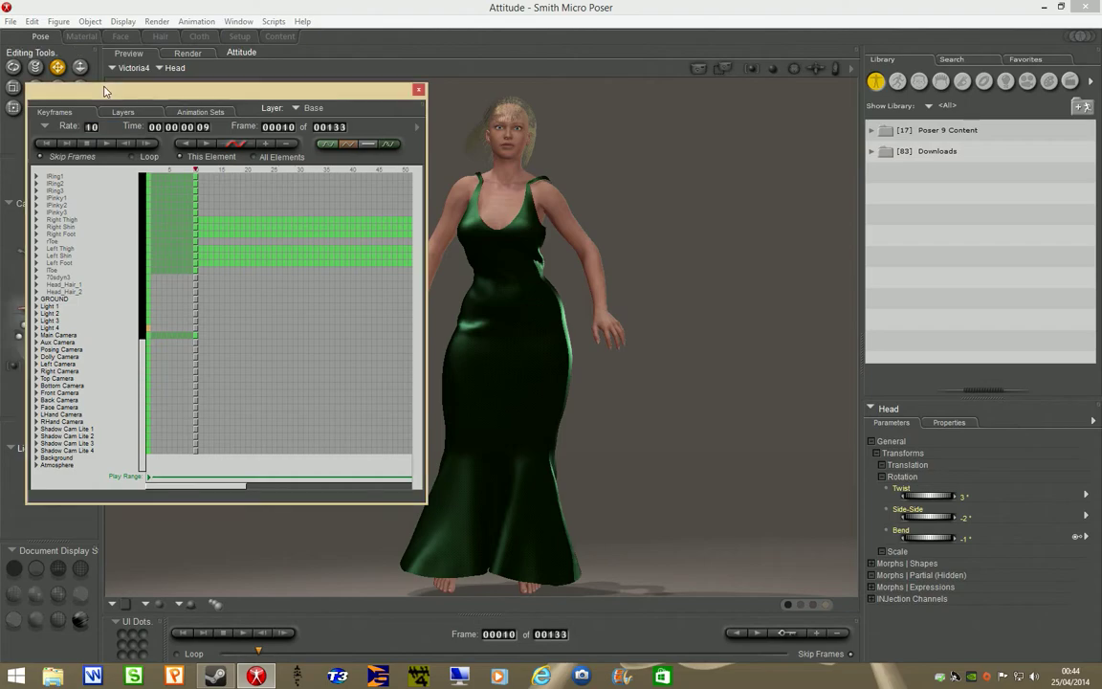
click(417, 91)
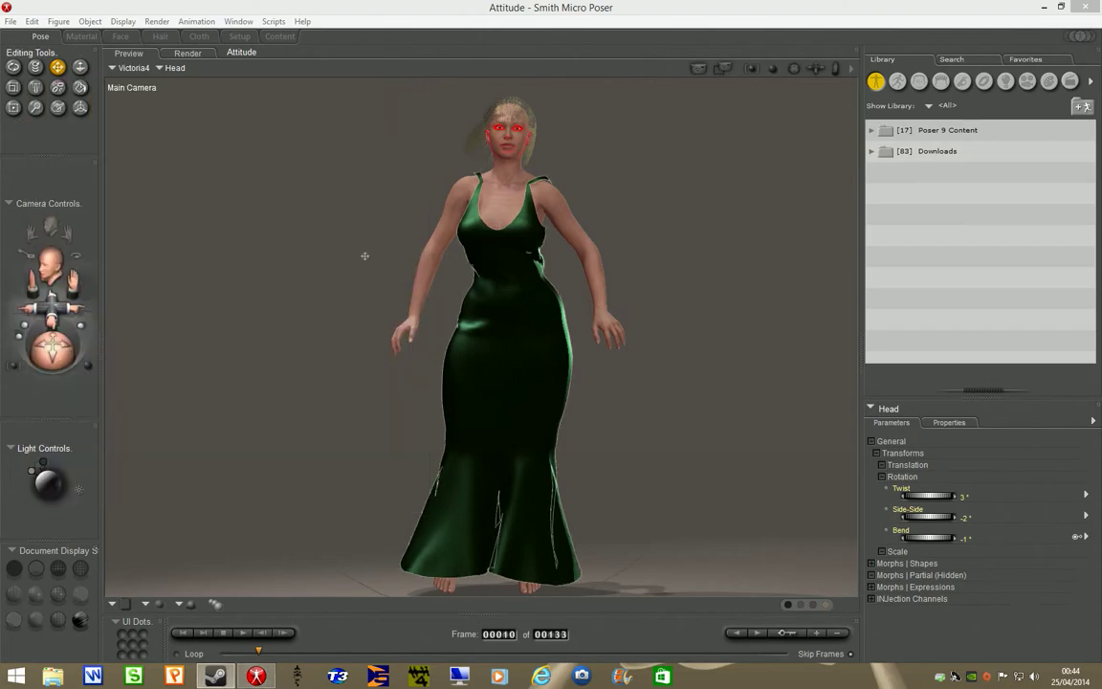
Step: Play the animation with the upper body framed closer to check the hair movement
click(244, 635)
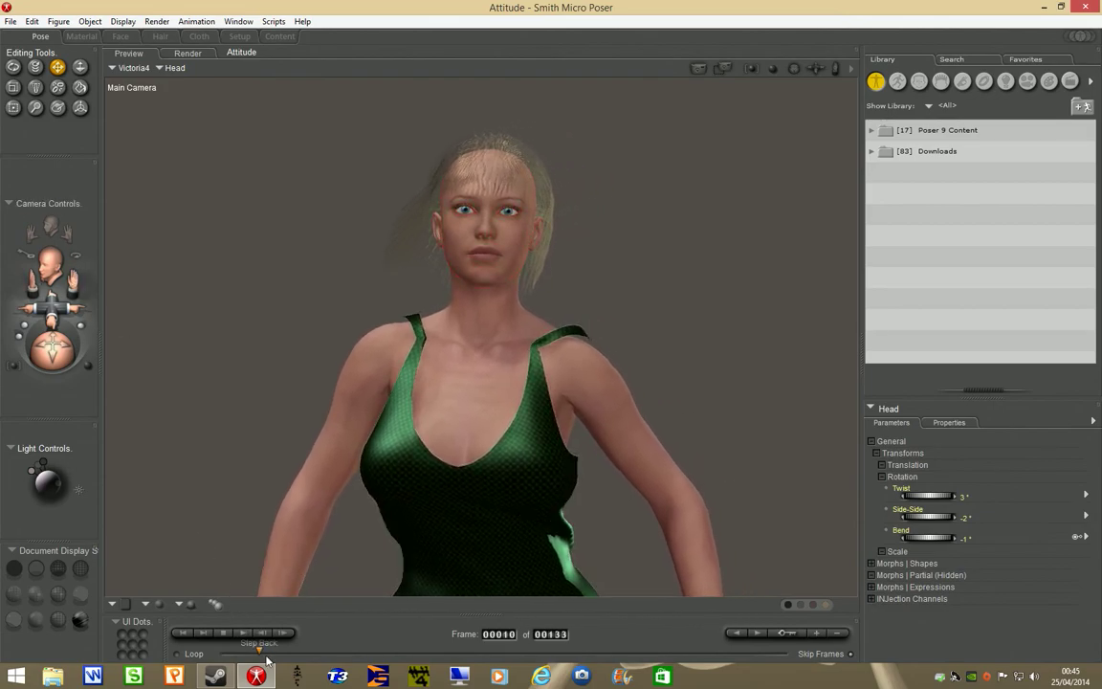
click(245, 635)
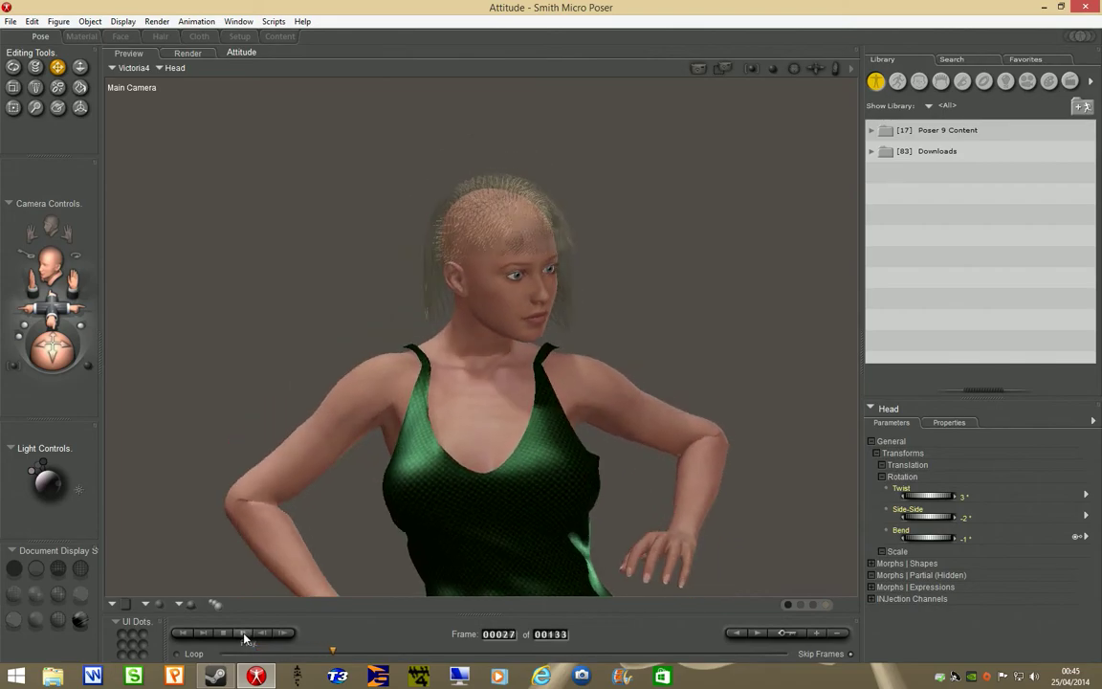